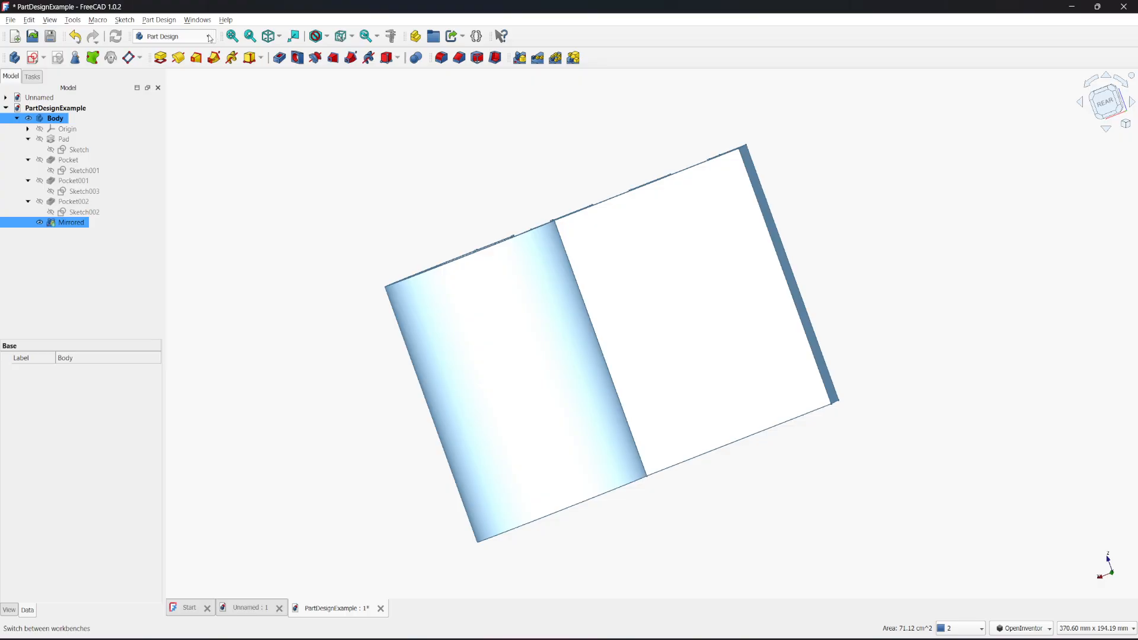
Switch to the Draft workbench and start a new ShapeString with the text "Default".
left_click(211, 37)
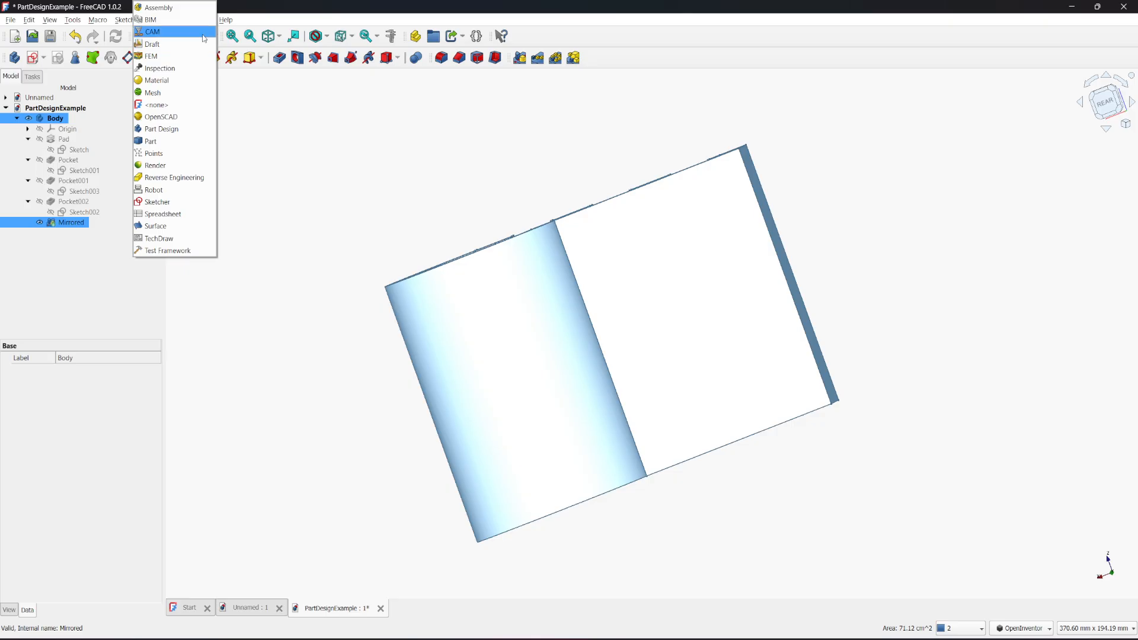
left_click(180, 45)
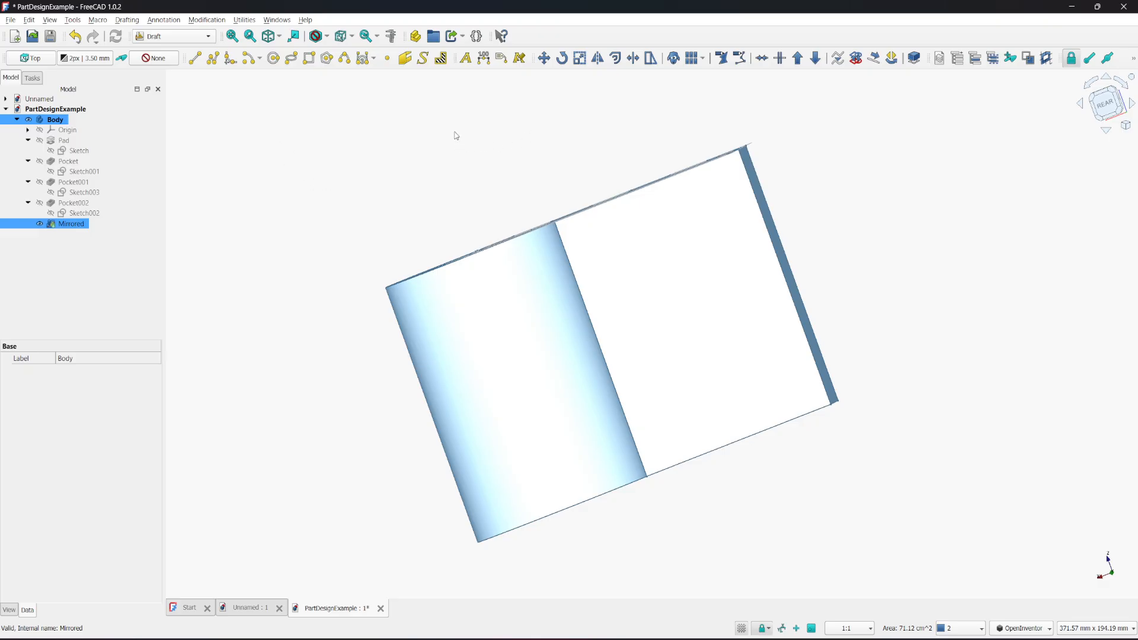
left_click(424, 62)
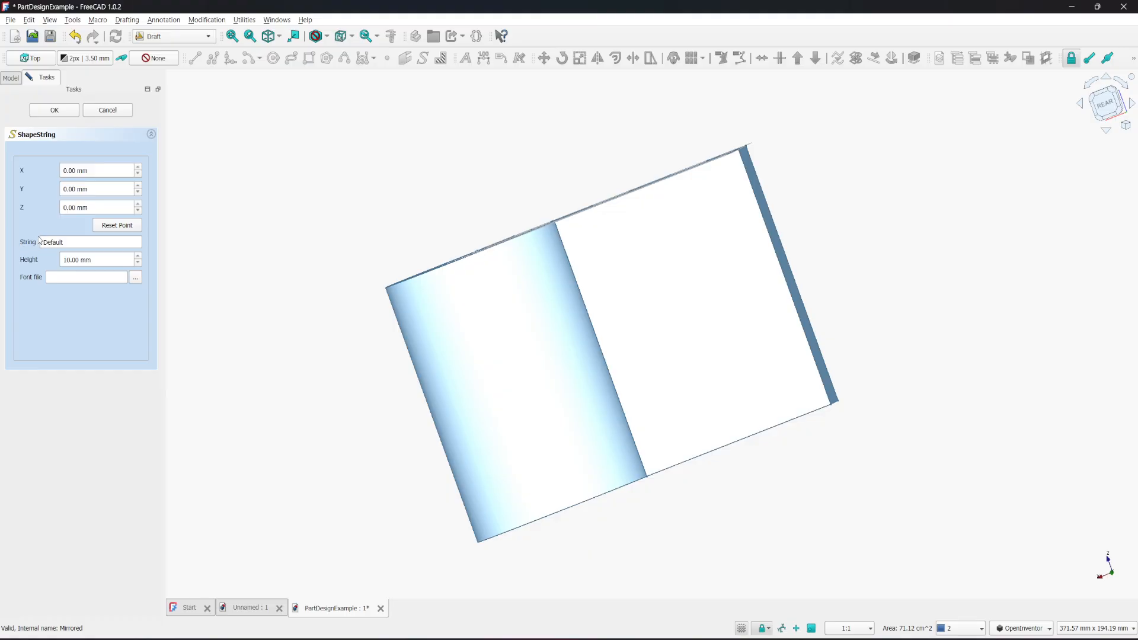
left_click(84, 243)
left_click(93, 282)
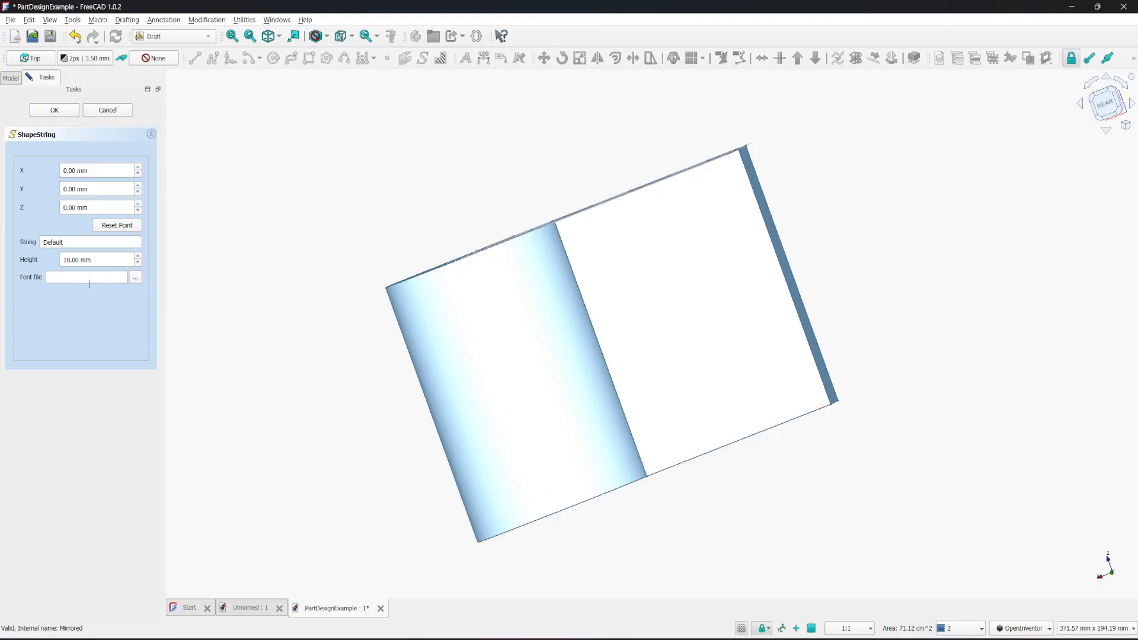
Load the font file from the Bitcount_Single folder in Downloads for the ShapeString.
left_click(135, 278)
double_click(515, 250)
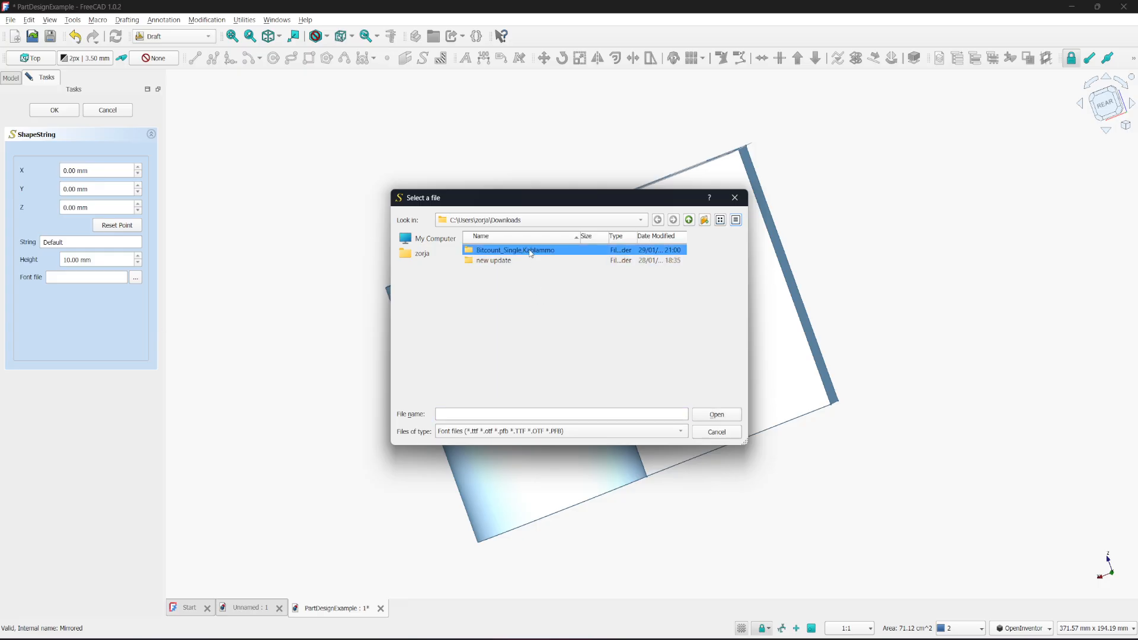
left_click(507, 251)
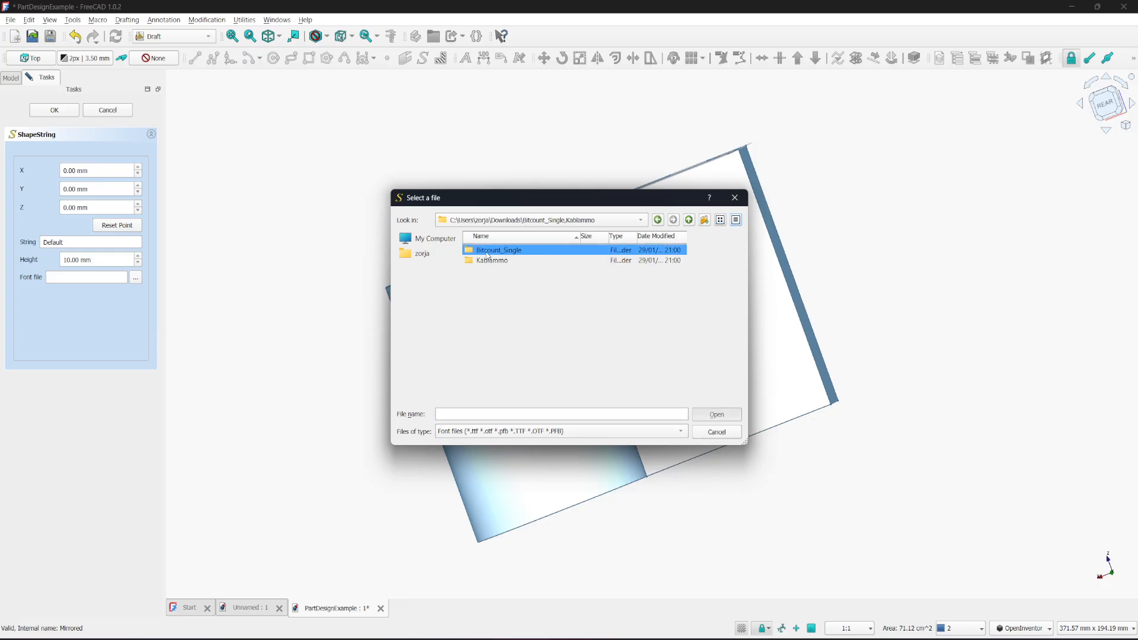
double_click(488, 251)
left_click(496, 261)
left_click(716, 414)
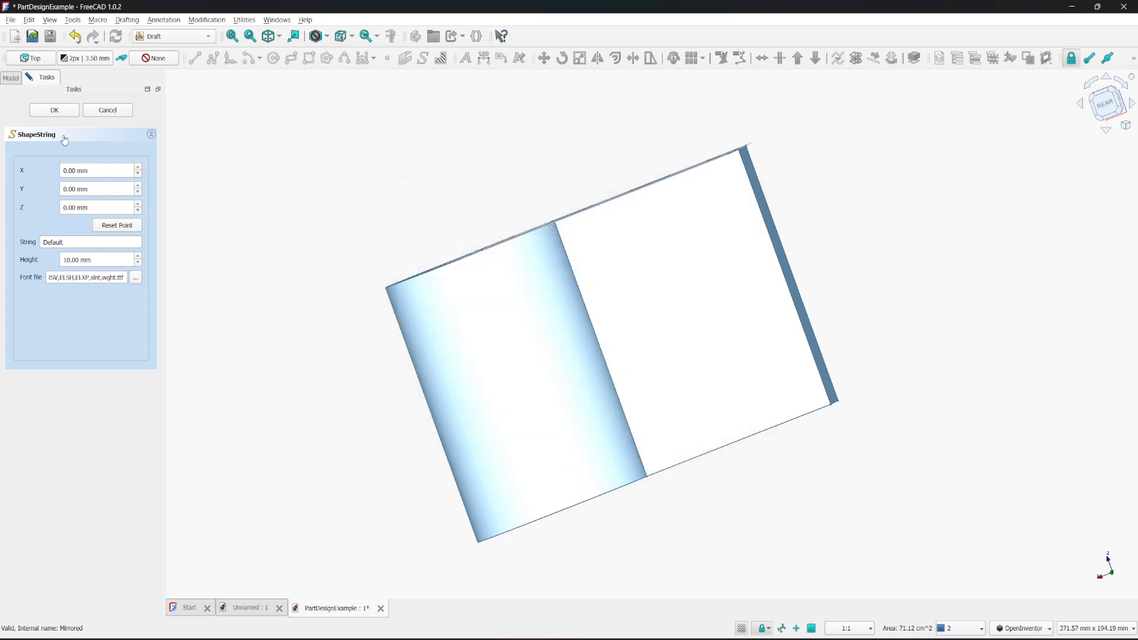
Set the ShapeString's text height to 30 mm.
left_click(137, 257)
left_click_drag(136, 256, 134, 258)
left_click(137, 258)
left_click(137, 258)
Offset the text to X 2 mm, raise its Y and Z positions by a few millimetres, and create the ShapeString.
left_click(139, 170)
left_click(138, 168)
left_click(138, 186)
left_click(138, 186)
left_click(138, 186)
left_click(138, 204)
left_click(138, 205)
left_click(137, 205)
left_click(138, 204)
left_click(55, 110)
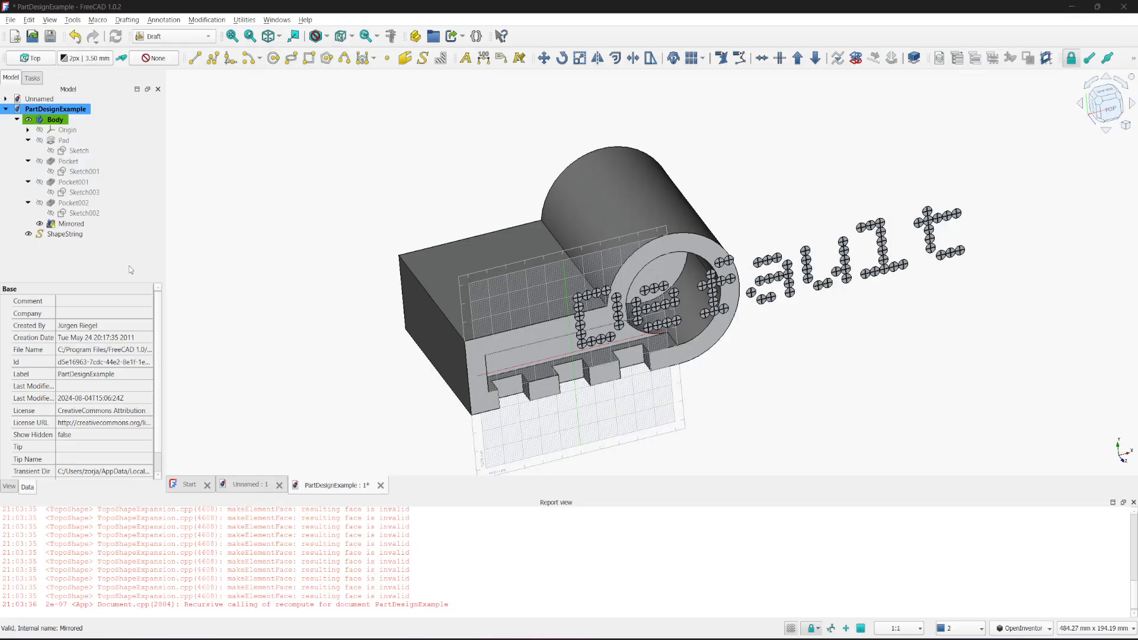
Switch to the Part workbench, select the ShapeString and close the report view.
left_click(155, 227)
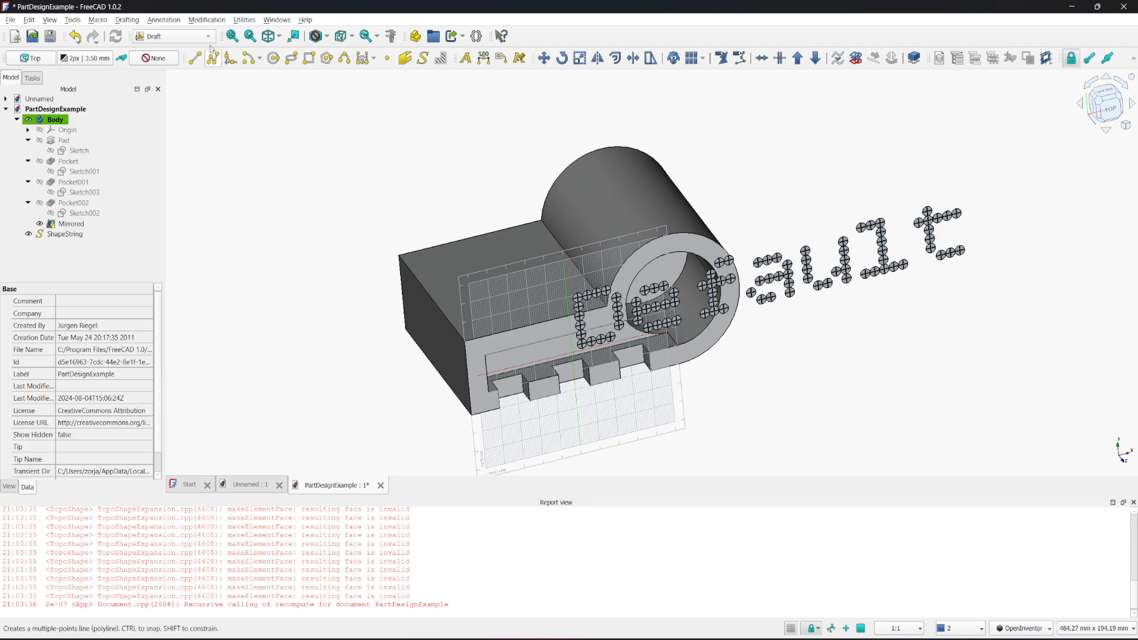
left_click(207, 36)
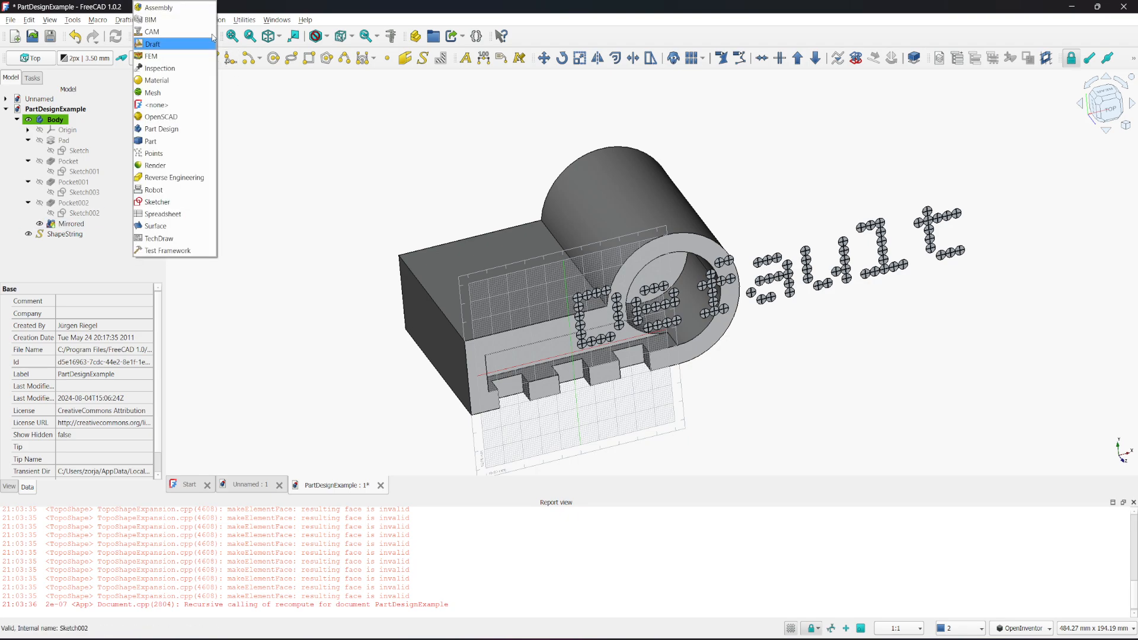
left_click(151, 141)
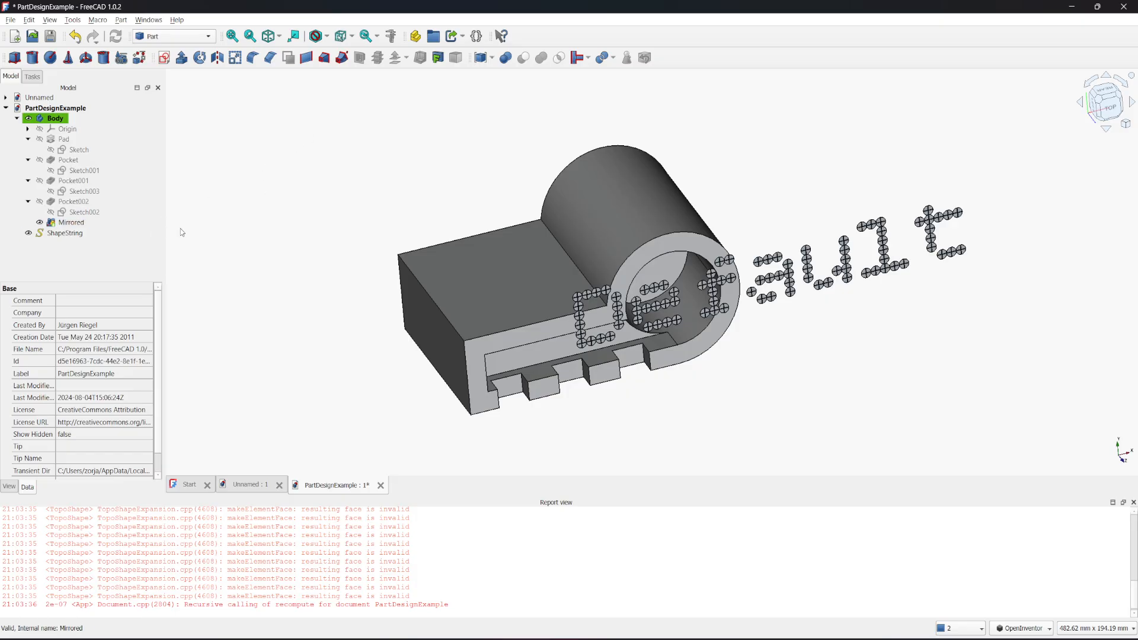
left_click(160, 233)
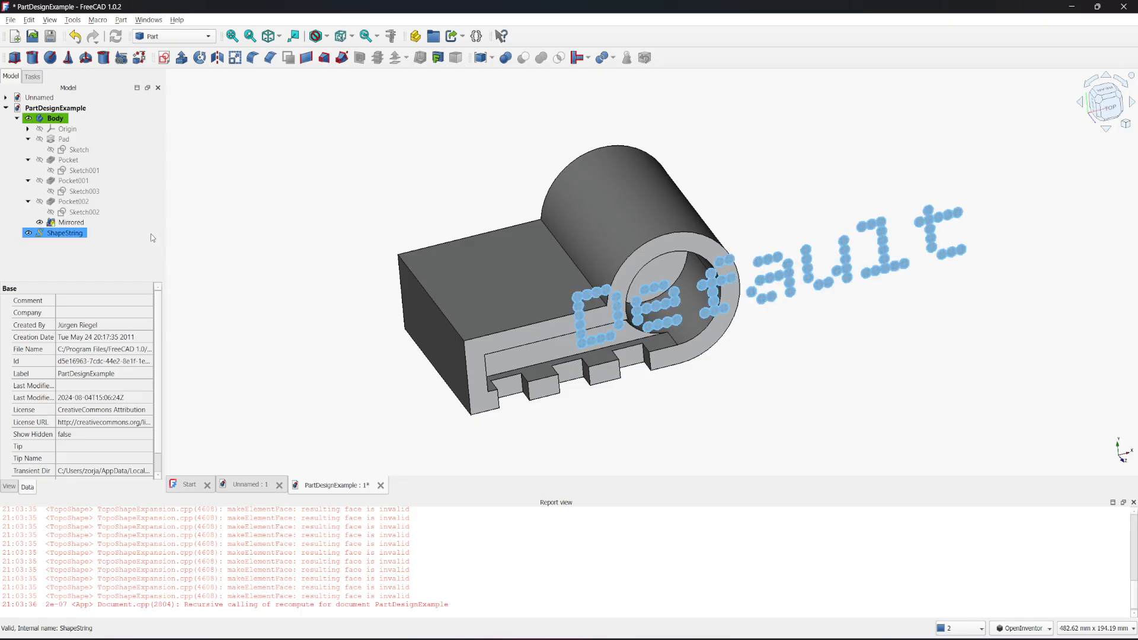
left_click(62, 234)
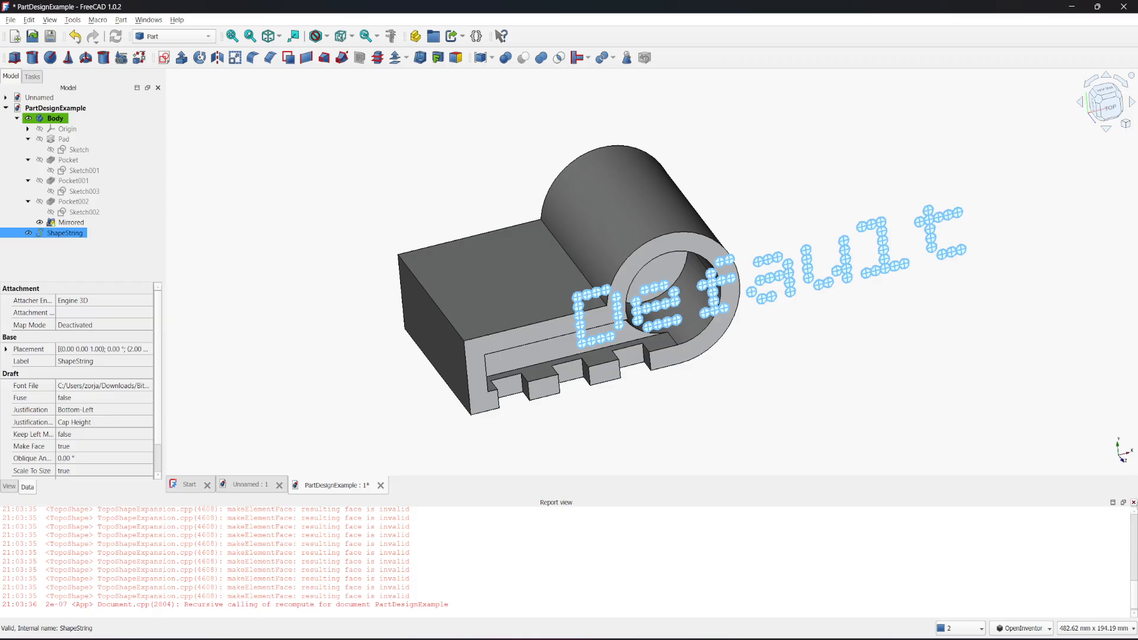
left_click(1134, 502)
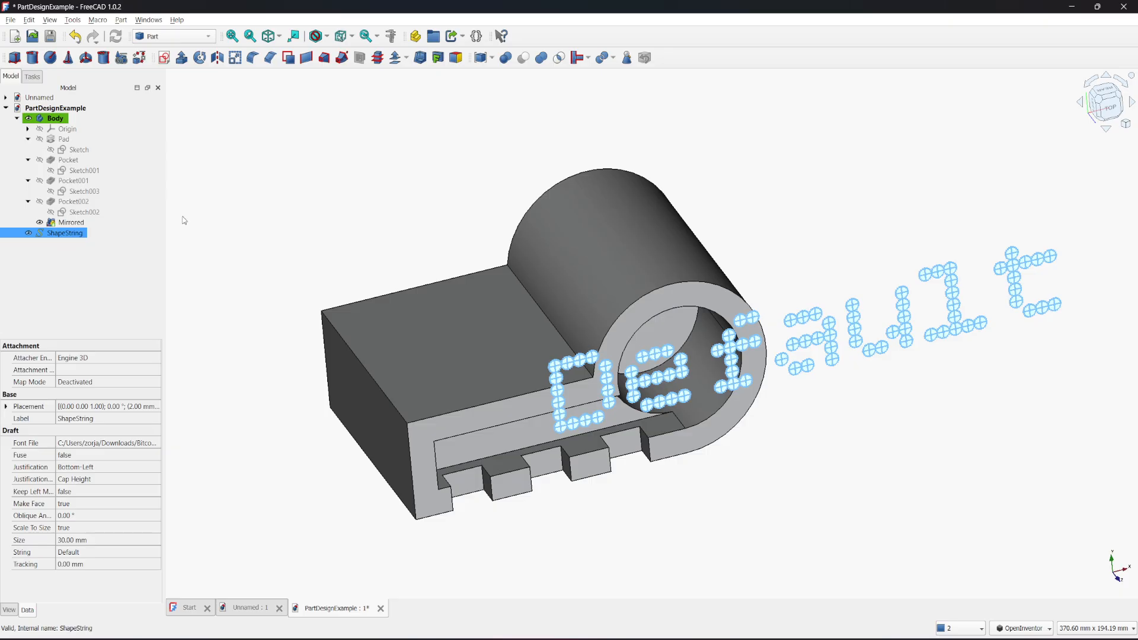
Extrude the ShapeString along its normal, 22 mm along and 8 mm against.
left_click(182, 58)
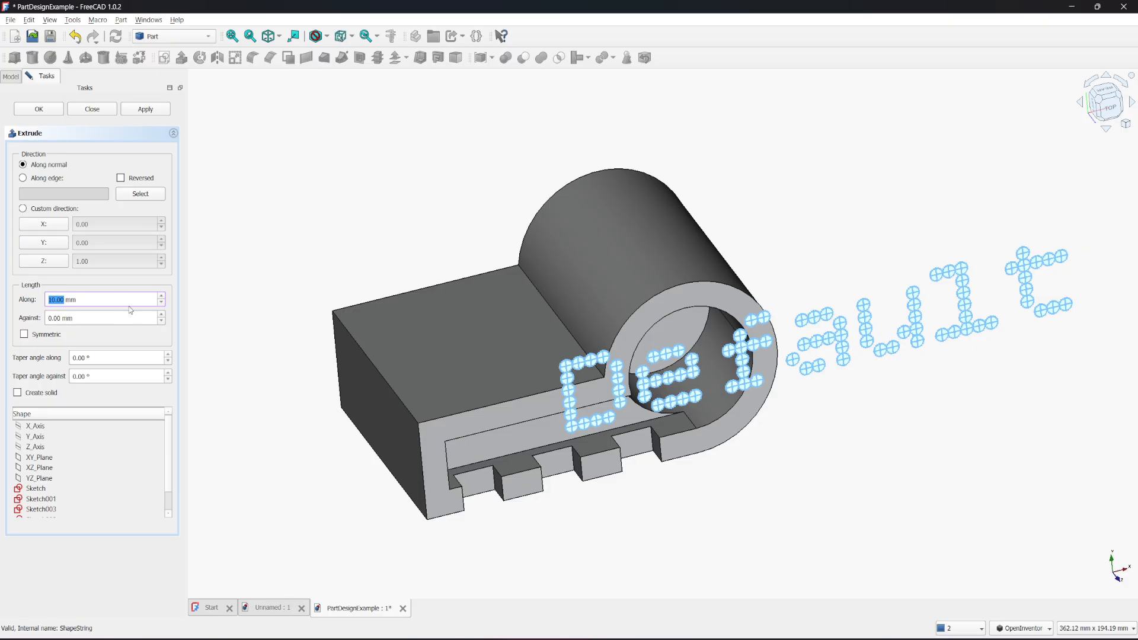
left_click(162, 296)
left_click(162, 296)
left_click(161, 296)
left_click(161, 296)
left_click(161, 296)
left_click(162, 297)
left_click(161, 296)
left_click(160, 316)
left_click(146, 109)
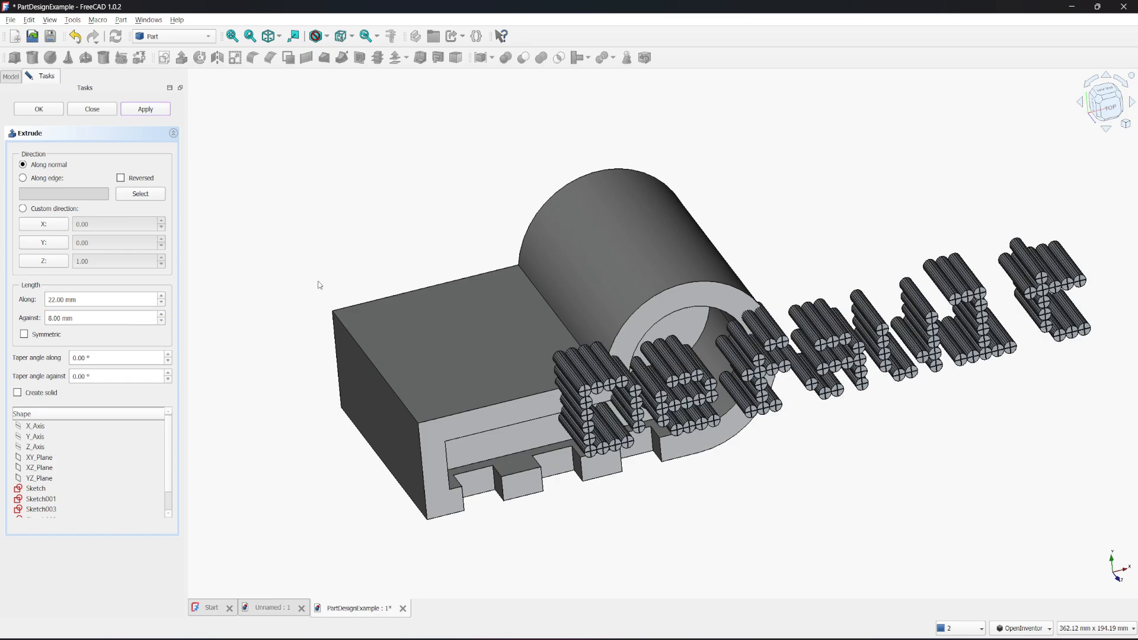
Extrude the ShapeString a second time in a custom direction with X set to 2000.
left_click_drag(500, 425, 541, 455)
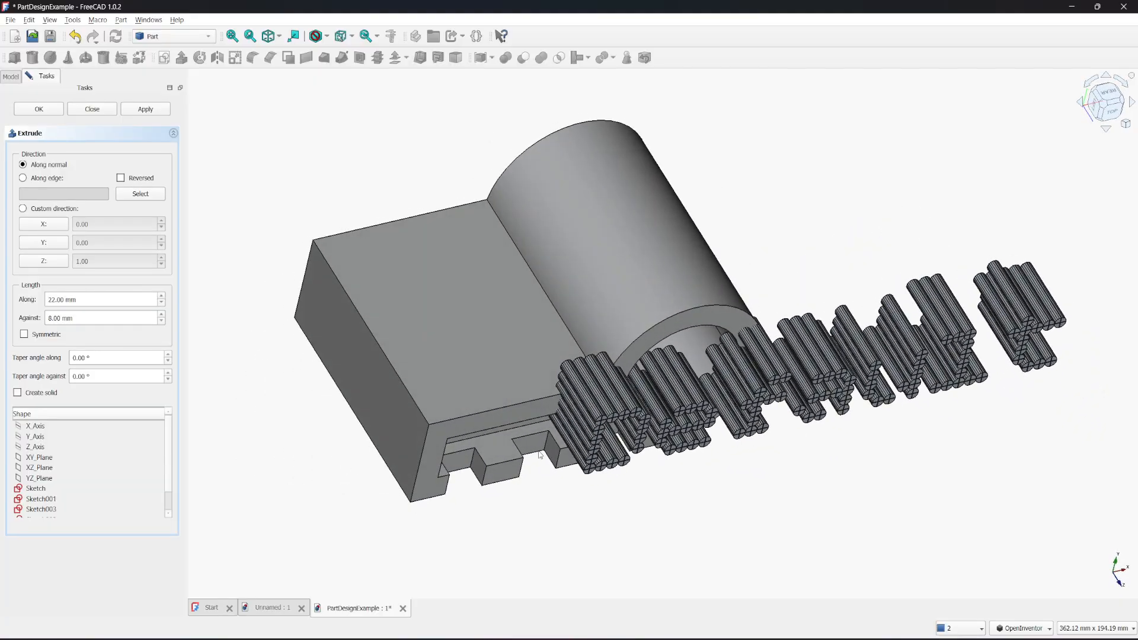
left_click(43, 224)
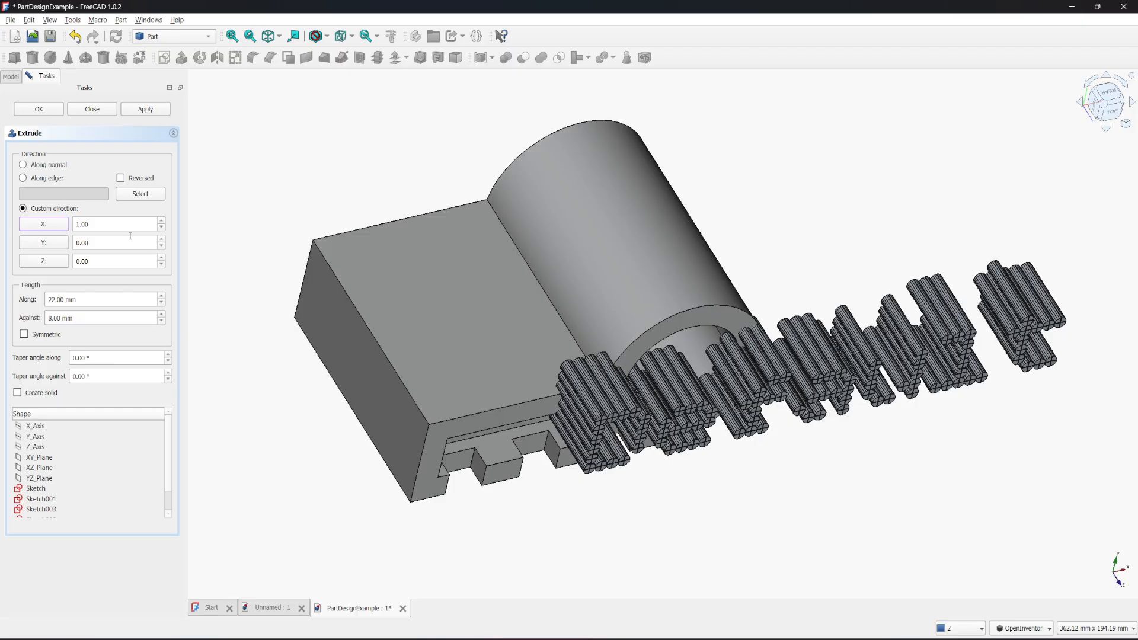
left_click(162, 229)
left_click(162, 228)
left_click(162, 221)
left_click(162, 221)
left_click(162, 221)
left_click(163, 221)
left_click(162, 221)
left_click(162, 221)
left_click(163, 221)
type("2000")
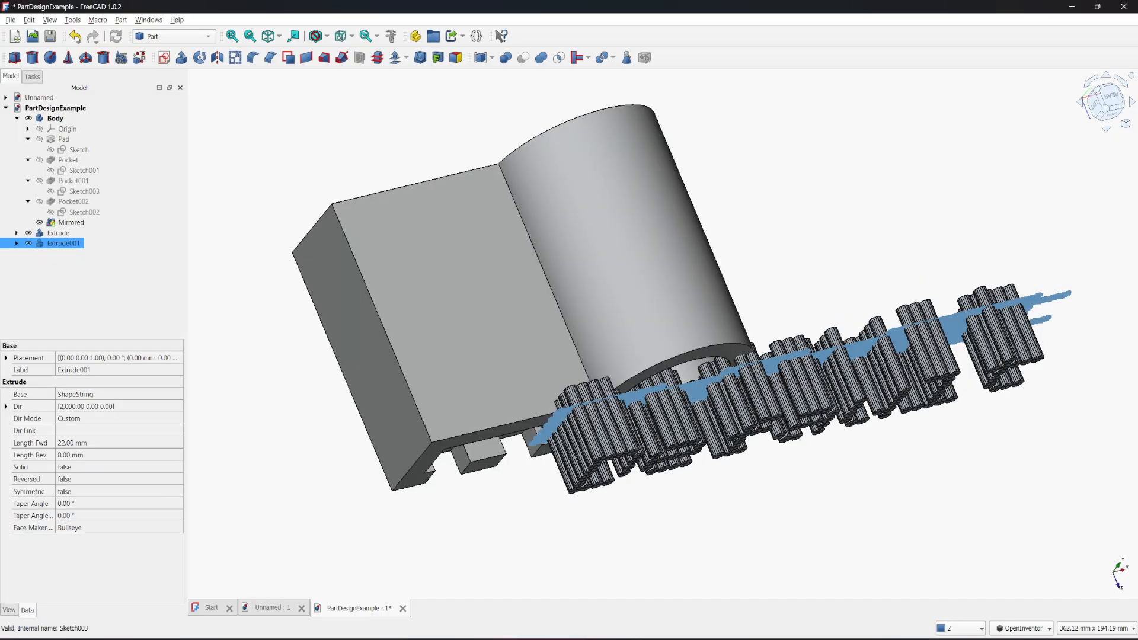
Open Transform on the first text extrusion, raise its translation increment and accept the transform.
middle_click_drag(830, 471, 611, 202)
left_click(43, 233)
right_click(41, 234)
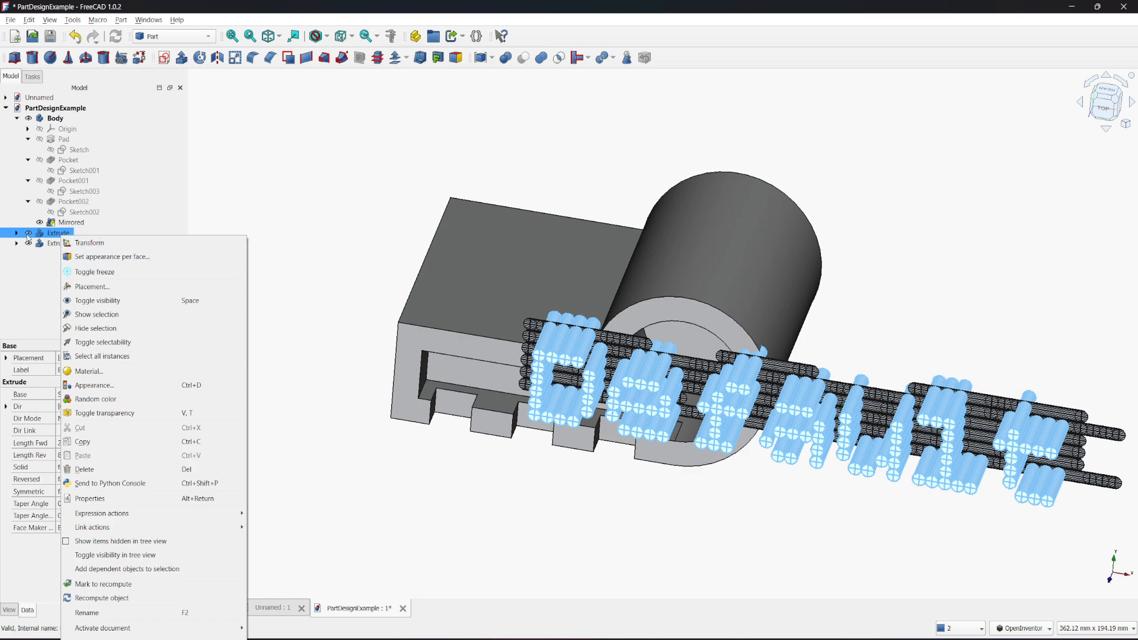
left_click(86, 243)
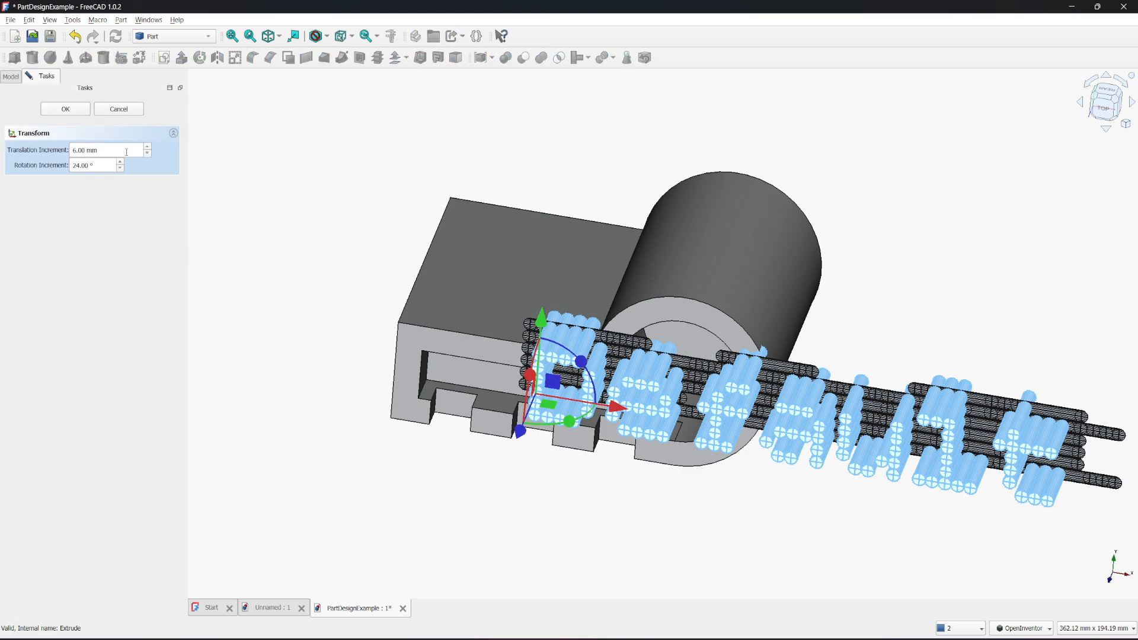
left_click(149, 147)
left_click(148, 148)
scroll(122, 167, "up", 7)
left_click(67, 109)
mouse_move(635, 489)
middle_mouse_down()
mouse_move(818, 475)
mouse_move(725, 496)
mouse_move(729, 510)
mouse_move(711, 522)
middle_mouse_up()
middle_click_drag(382, 284, 377, 204)
left_click_drag(325, 237, 323, 242)
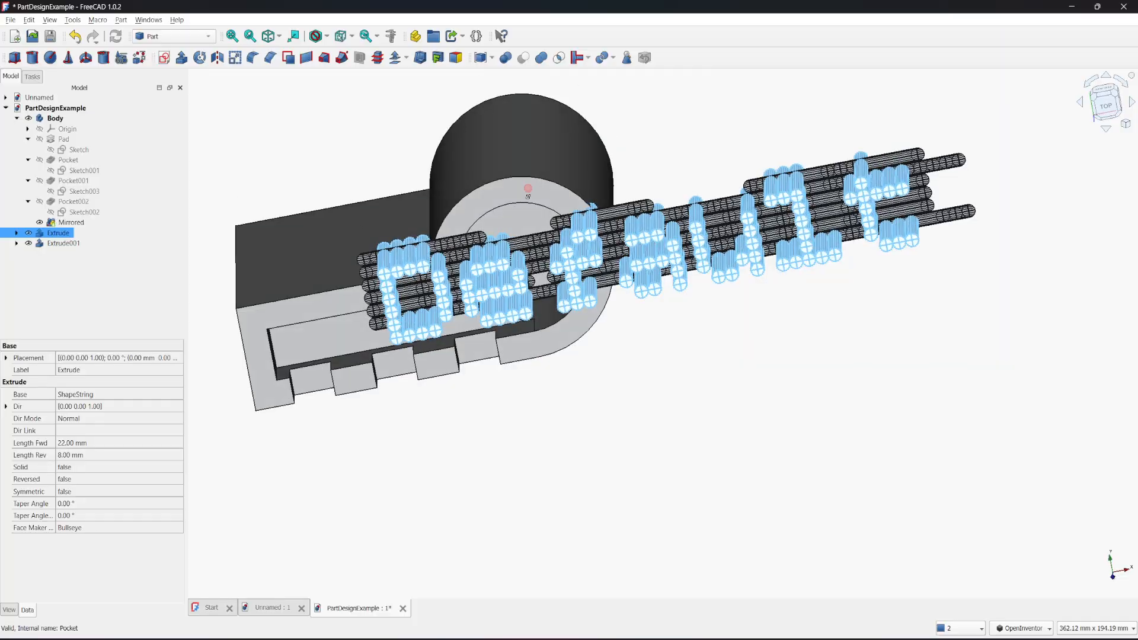
mouse_move(527, 190)
left_mouse_down()
mouse_move(518, 206)
mouse_move(529, 186)
left_mouse_up()
left_click_drag(481, 390, 555, 414)
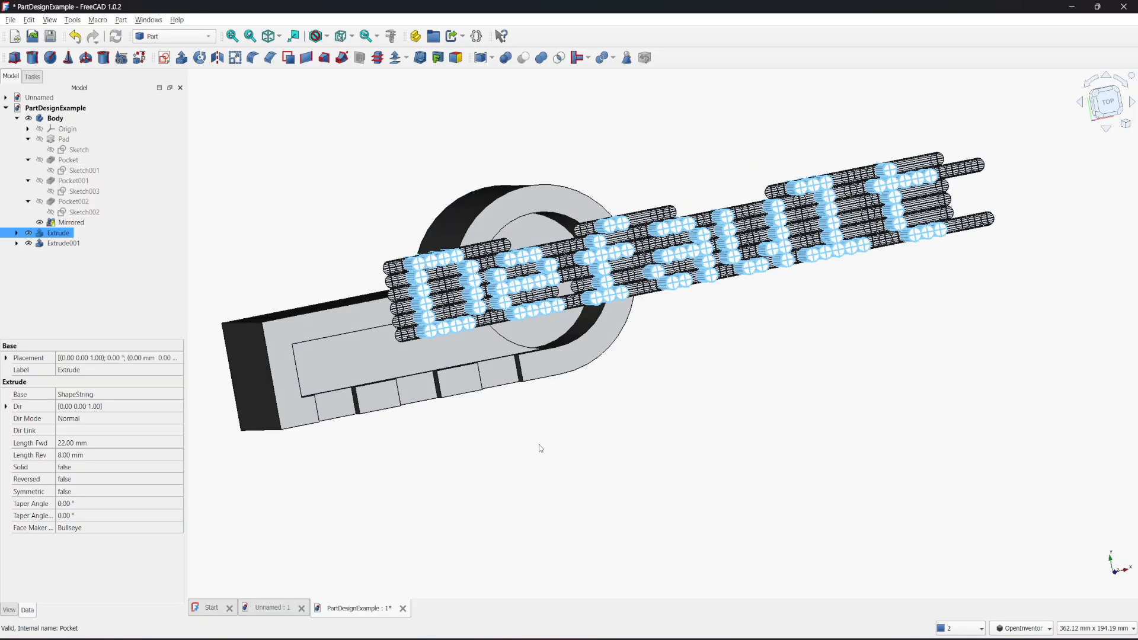